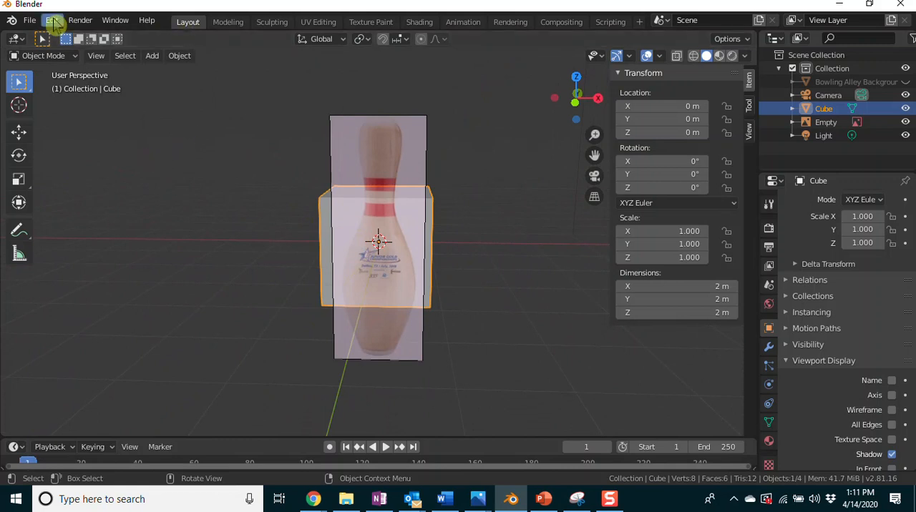
Find the add-ons matching "image" in the preferences and enable Import-Export: Import Images as Planes.
{"action": "left_click", "coordinate": [53, 22]}
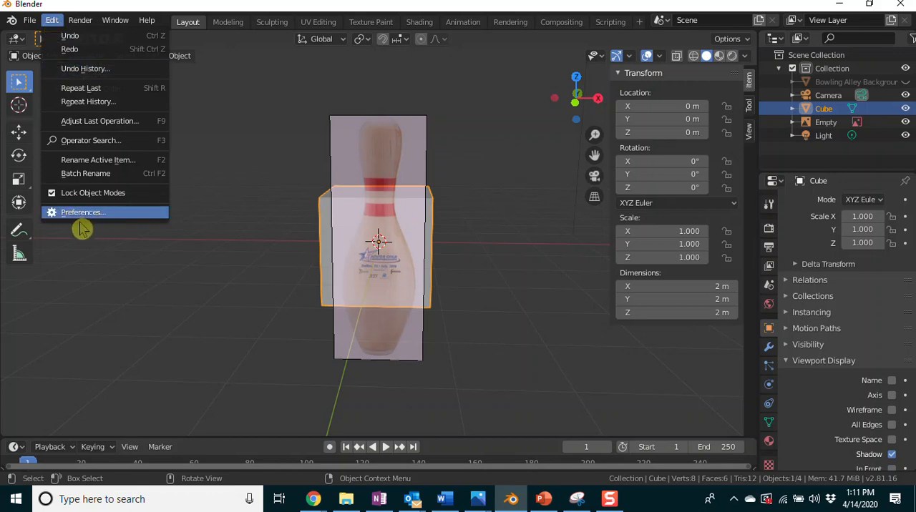
{"action": "left_click", "coordinate": [107, 217]}
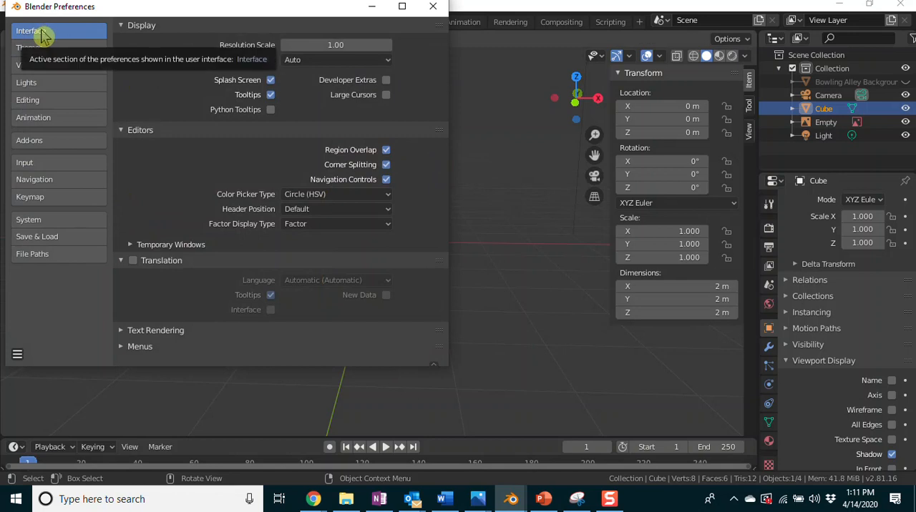
{"action": "left_click", "coordinate": [65, 143]}
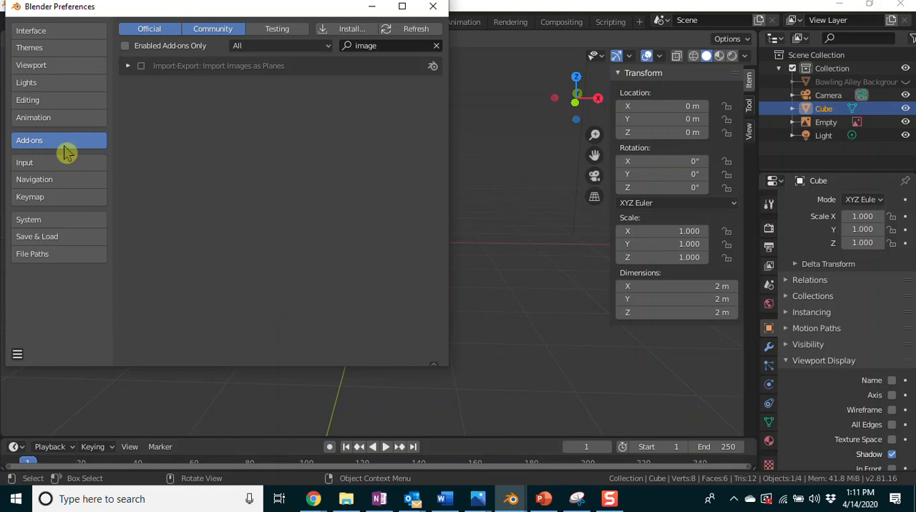
{"action": "left_click", "coordinate": [394, 45]}
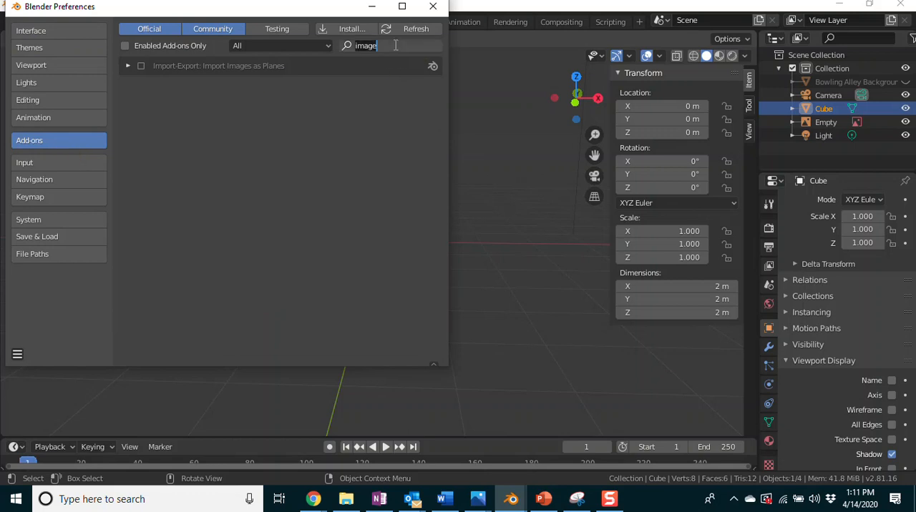
{"action": "type", "text": "image"}
{"action": "left_click", "coordinate": [142, 69]}
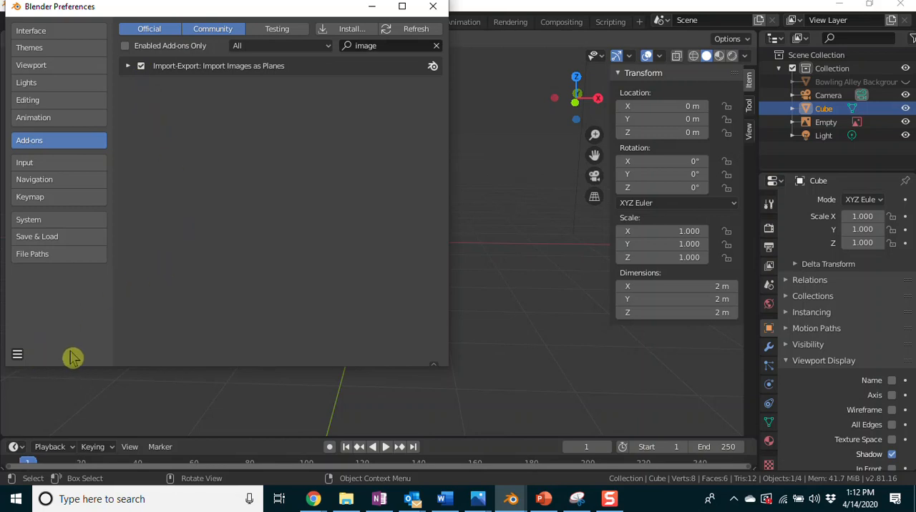
Save the preferences and close the preferences window.
{"action": "left_click", "coordinate": [18, 357]}
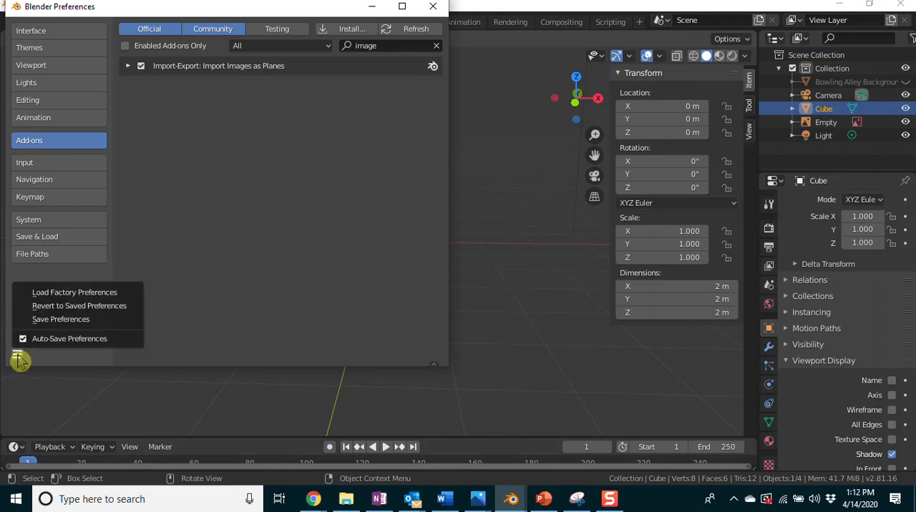
{"action": "left_click", "coordinate": [71, 322]}
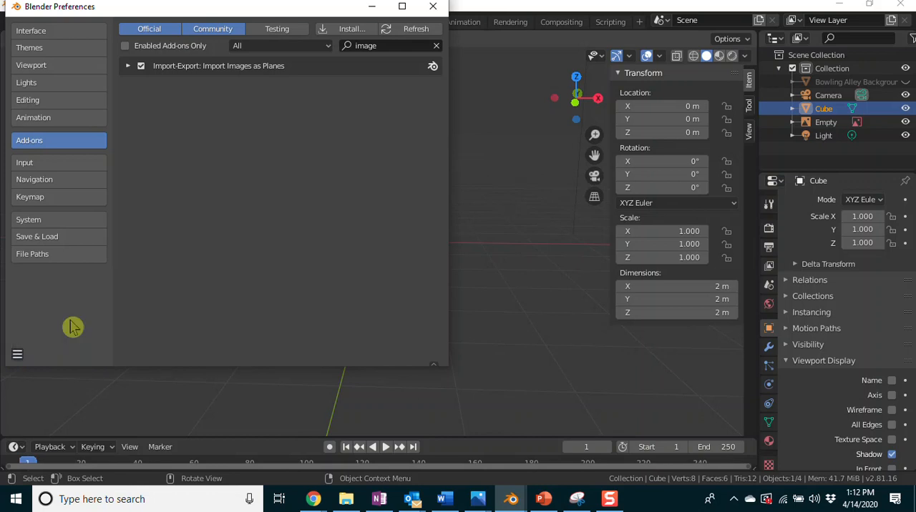
{"action": "left_click", "coordinate": [434, 11]}
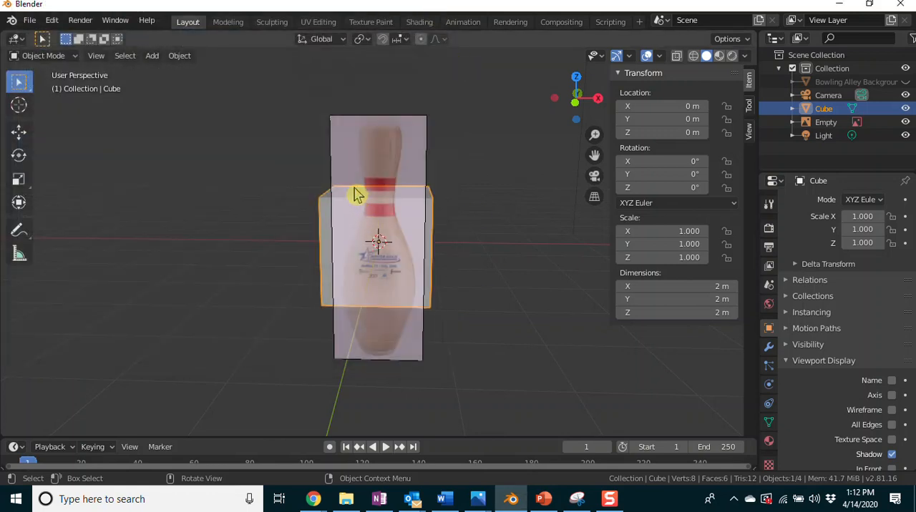
Delete the existing bowling pin reference image and collapse the viewport sidebar.
{"action": "left_click", "coordinate": [382, 163]}
{"action": "key", "text": "Delete"}
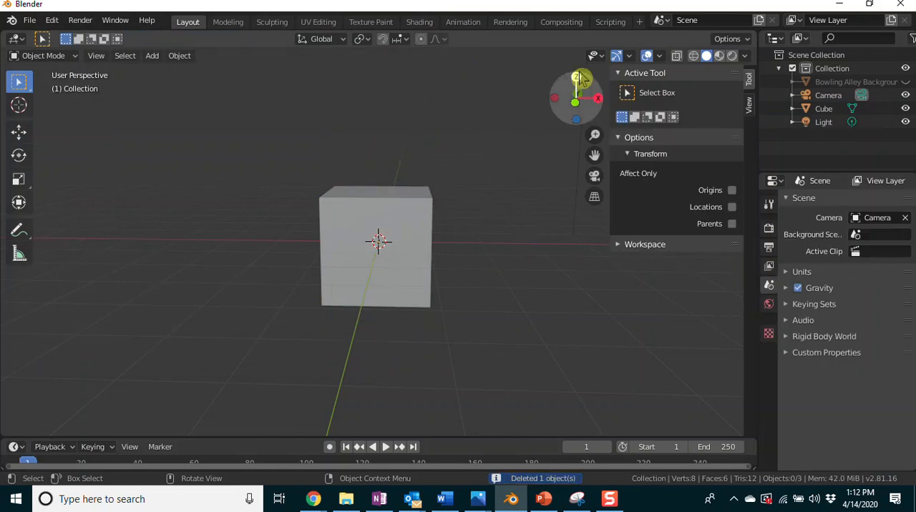
{"action": "left_click_drag", "start_coordinate": [609, 72], "coordinate": [701, 78]}
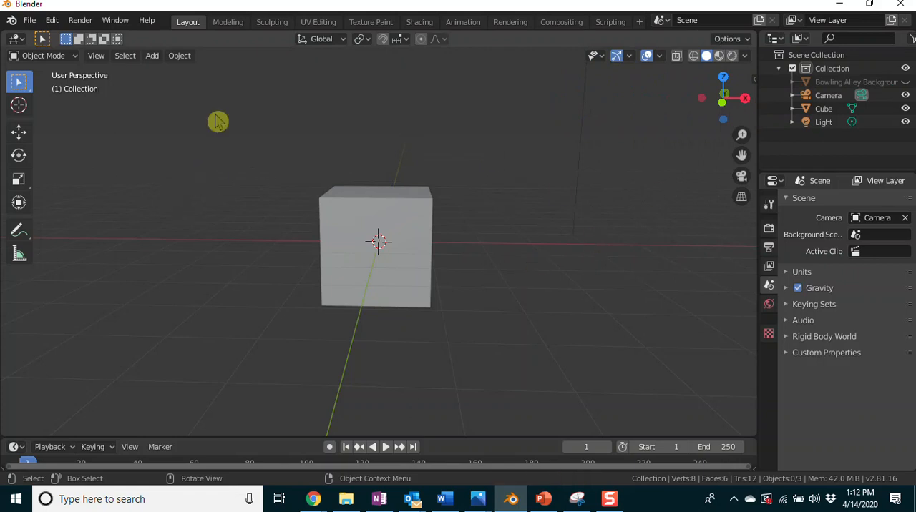
{"action": "left_click", "coordinate": [151, 56]}
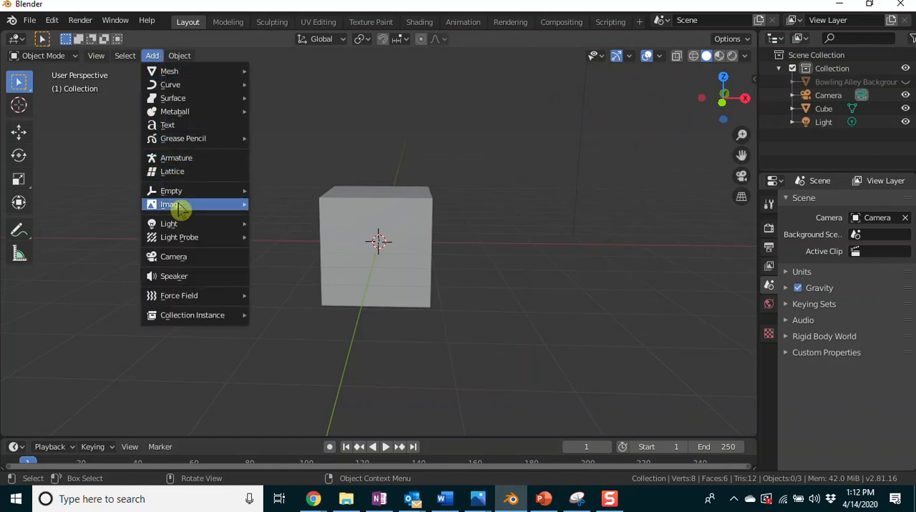
{"action": "mouse_move", "coordinate": [207, 211]}
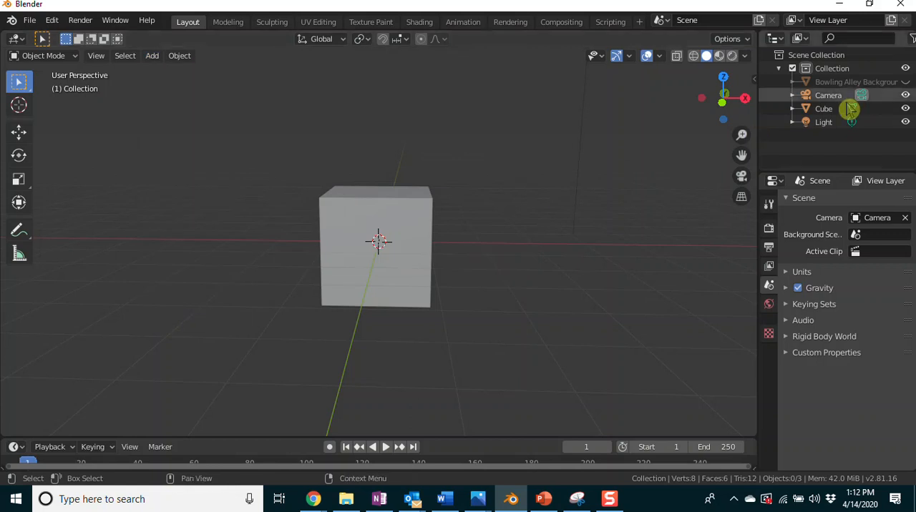
Unhide the Bowling Alley Background plane so the whole plane can be viewed behind the cube.
{"action": "left_click", "coordinate": [906, 83]}
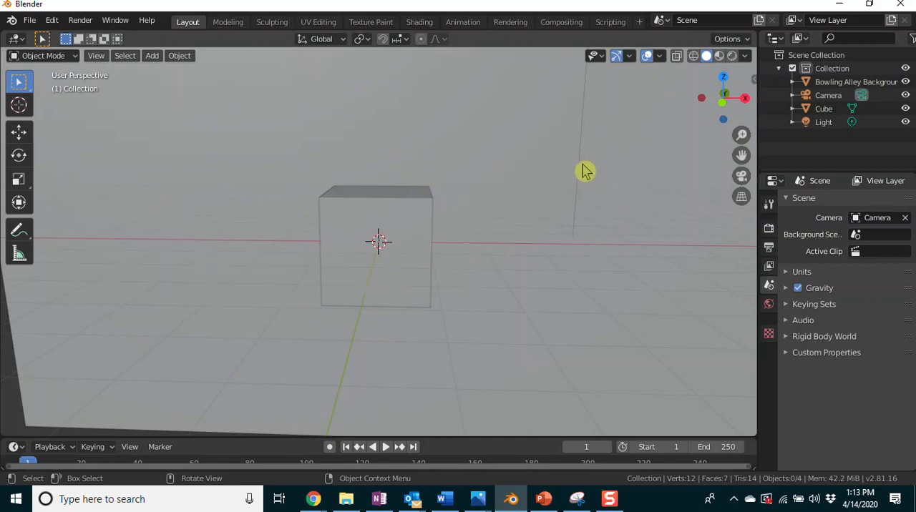
{"action": "scroll", "coordinate": [553, 177], "scroll_direction": "down", "scroll_amount": 3}
{"action": "scroll", "coordinate": [553, 178], "scroll_direction": "up", "scroll_amount": 3}
{"action": "scroll", "coordinate": [555, 178], "scroll_direction": "down", "scroll_amount": 3}
{"action": "scroll", "coordinate": [556, 178], "scroll_direction": "up", "scroll_amount": 1}
{"action": "scroll", "coordinate": [555, 178], "scroll_direction": "down", "scroll_amount": 6}
{"action": "scroll", "coordinate": [555, 179], "scroll_direction": "up", "scroll_amount": 1}
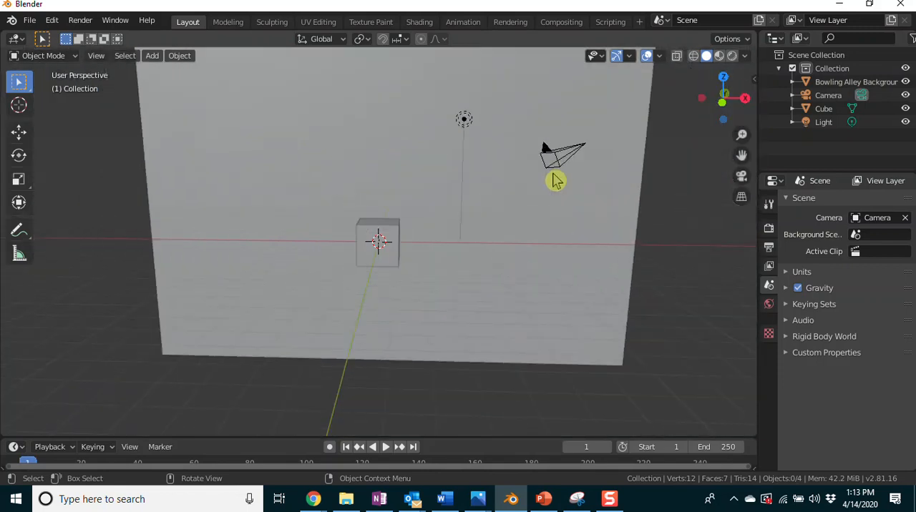
Compare the Material Preview and Rendered viewport shading, leaving the viewport in Material Preview.
{"action": "left_click", "coordinate": [719, 57]}
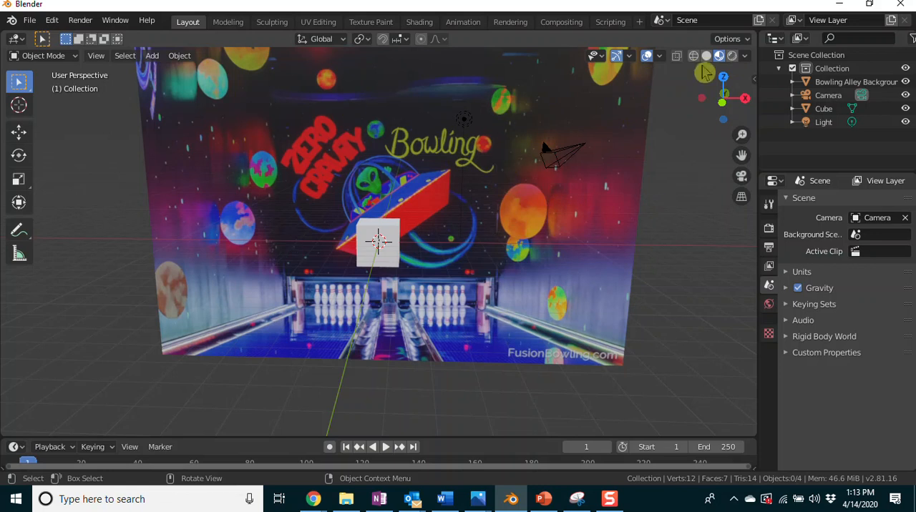
{"action": "left_click", "coordinate": [732, 58]}
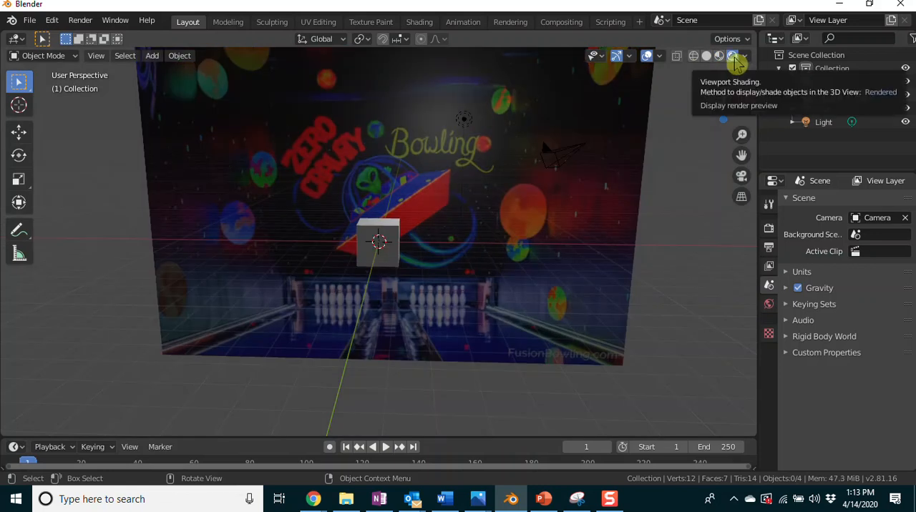
{"action": "left_click", "coordinate": [719, 56]}
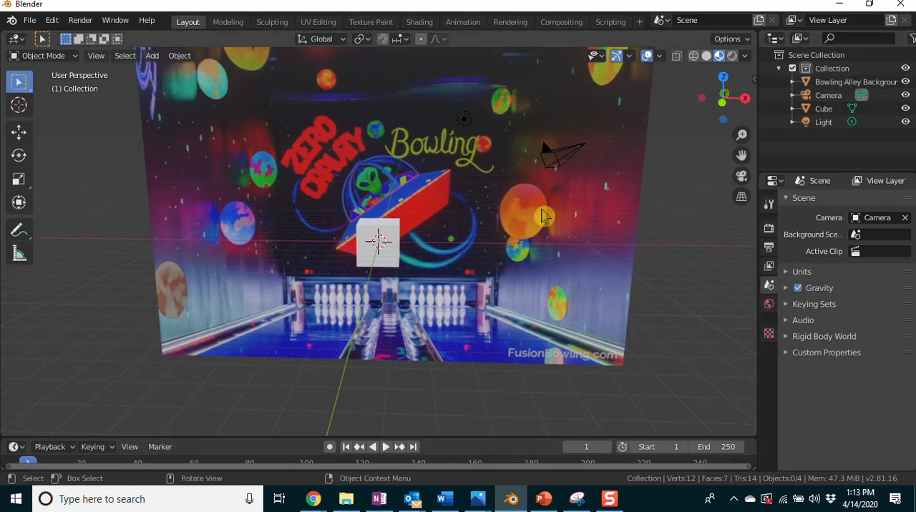
Hide the Bowling Alley Background plane in the viewport.
{"action": "left_click", "coordinate": [905, 82]}
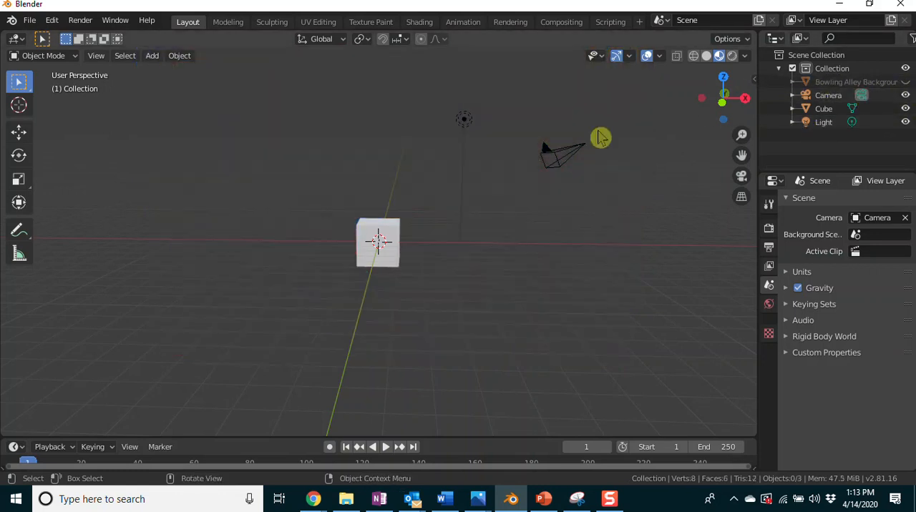
{"action": "scroll", "coordinate": [515, 257], "scroll_direction": "up", "scroll_amount": 6}
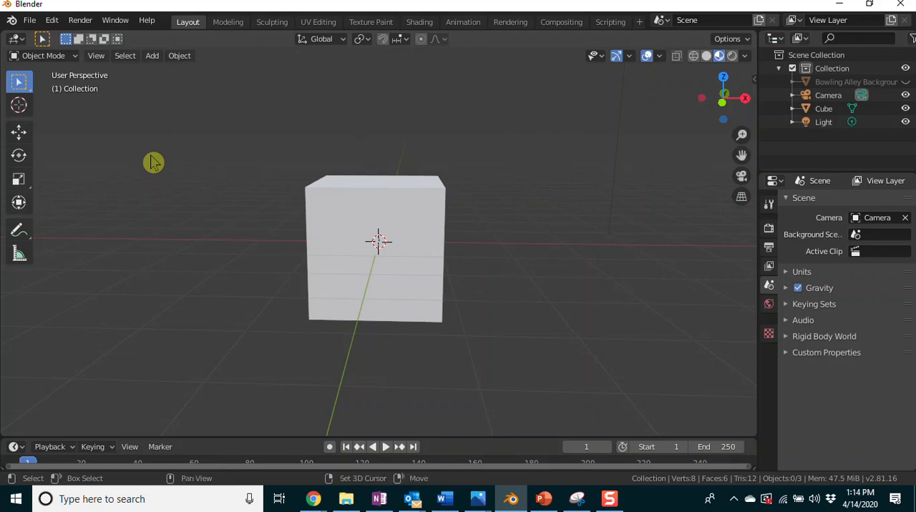
Add Pin Reference Image.jpg as a reference image aligned to the current perspective view.
{"action": "key", "text": "shift+a"}
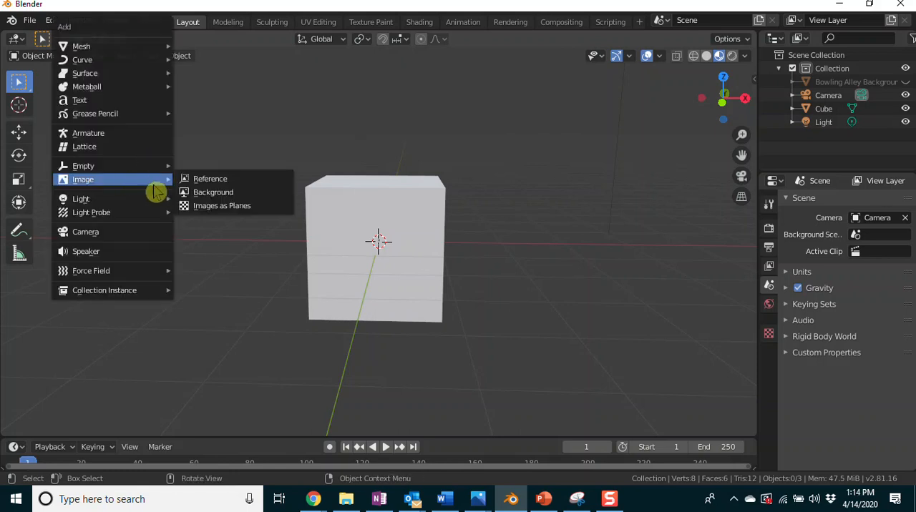
{"action": "left_click", "coordinate": [214, 182]}
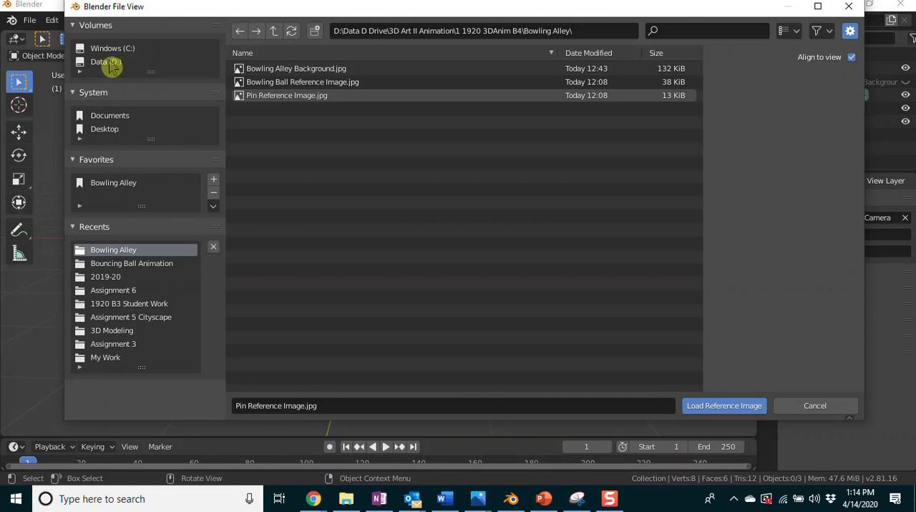
{"action": "left_click", "coordinate": [264, 100]}
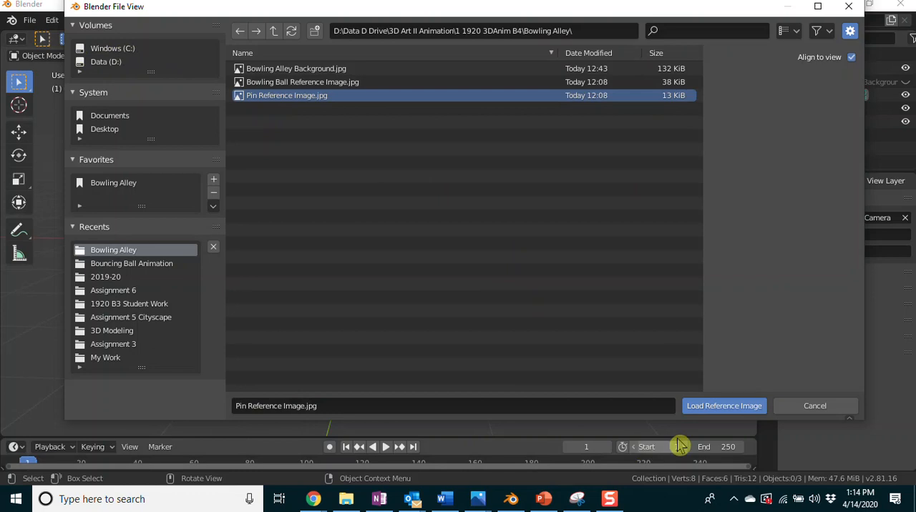
{"action": "left_click", "coordinate": [723, 406]}
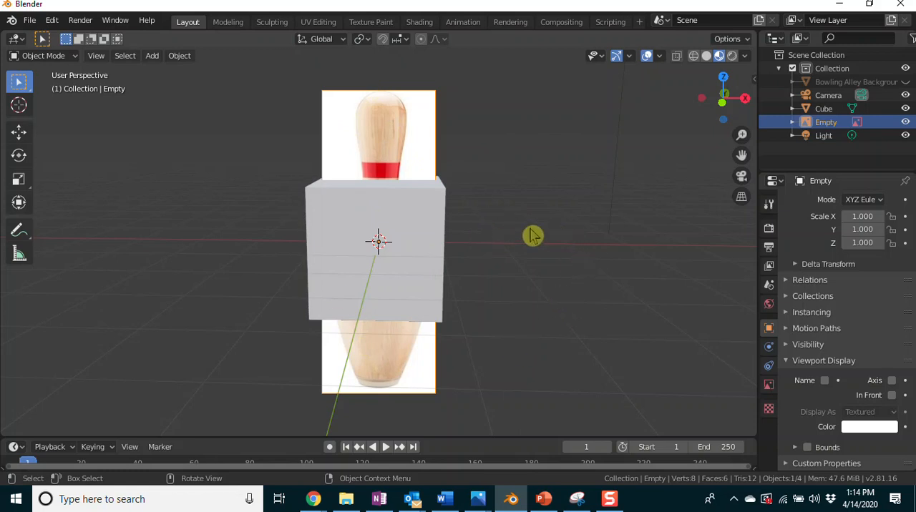
Move the pin reference image along the global Y axis until it stands in front of the cube.
{"action": "middle_click_drag", "start_coordinate": [580, 257], "coordinate": [532, 278]}
{"action": "key", "text": "g"}
{"action": "key", "text": "y"}
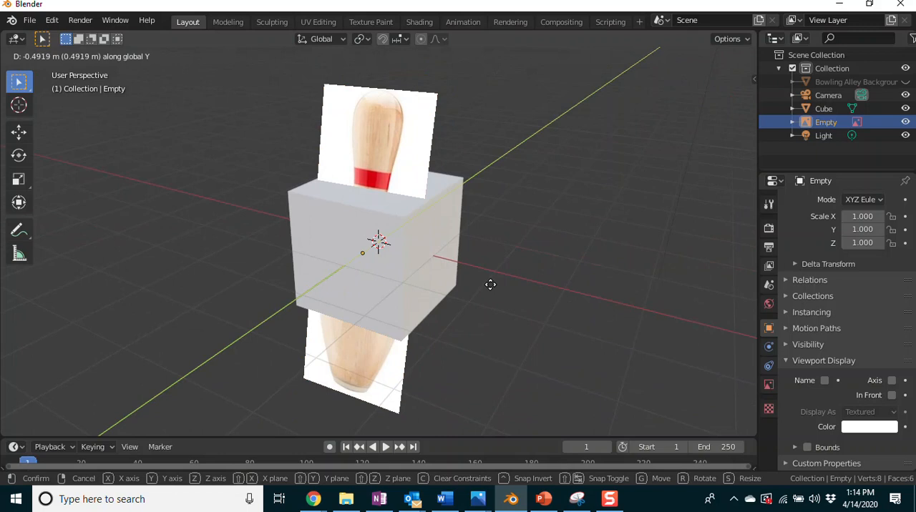
{"action": "left_click", "coordinate": [416, 298]}
Inspect the pin reference image's tilt relative to the cube from several angles, and delete the image.
{"action": "middle_click_drag", "start_coordinate": [518, 296], "coordinate": [441, 248]}
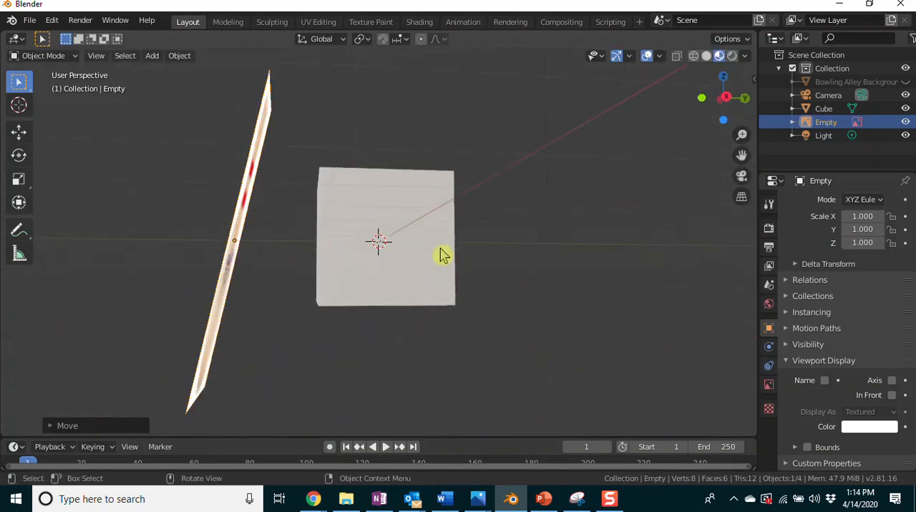
{"action": "scroll", "coordinate": [310, 356], "scroll_direction": "up", "scroll_amount": 1}
{"action": "middle_click_drag", "start_coordinate": [309, 356], "coordinate": [456, 362]}
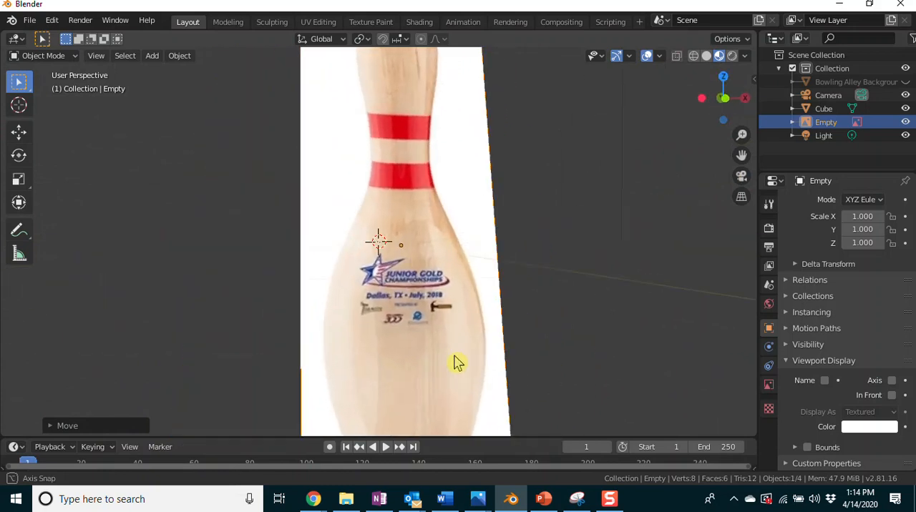
{"action": "scroll", "coordinate": [526, 309], "scroll_direction": "down", "scroll_amount": 3}
{"action": "mouse_move", "coordinate": [542, 317]}
{"action": "middle_mouse_down"}
{"action": "mouse_move", "coordinate": [521, 324]}
{"action": "mouse_move", "coordinate": [541, 341]}
{"action": "mouse_move", "coordinate": [535, 329]}
{"action": "middle_mouse_up"}
{"action": "scroll", "coordinate": [540, 321], "scroll_direction": "up", "scroll_amount": 1}
{"action": "scroll", "coordinate": [544, 310], "scroll_direction": "down", "scroll_amount": 2}
{"action": "scroll", "coordinate": [543, 310], "scroll_direction": "up", "scroll_amount": 2}
{"action": "scroll", "coordinate": [542, 310], "scroll_direction": "down", "scroll_amount": 2}
{"action": "scroll", "coordinate": [542, 311], "scroll_direction": "up", "scroll_amount": 3}
{"action": "scroll", "coordinate": [502, 293], "scroll_direction": "down", "scroll_amount": 1}
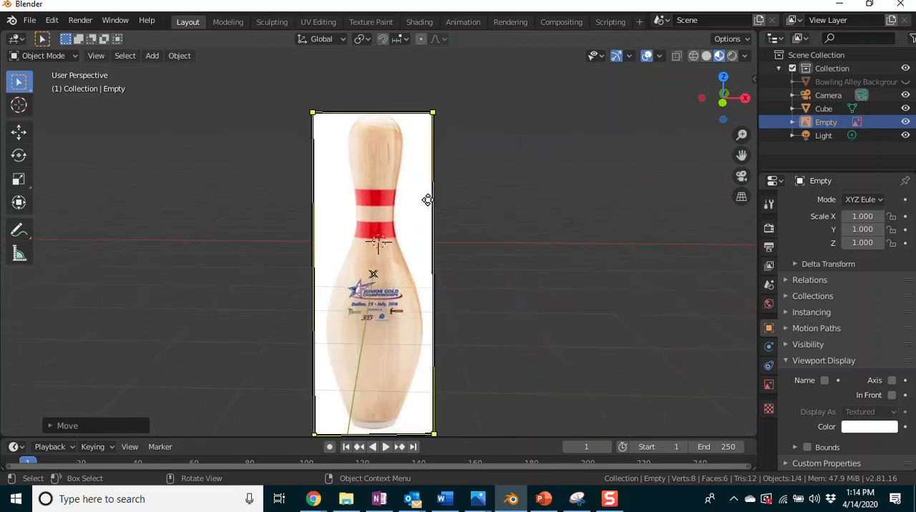
{"action": "middle_click_drag", "start_coordinate": [495, 269], "coordinate": [515, 274]}
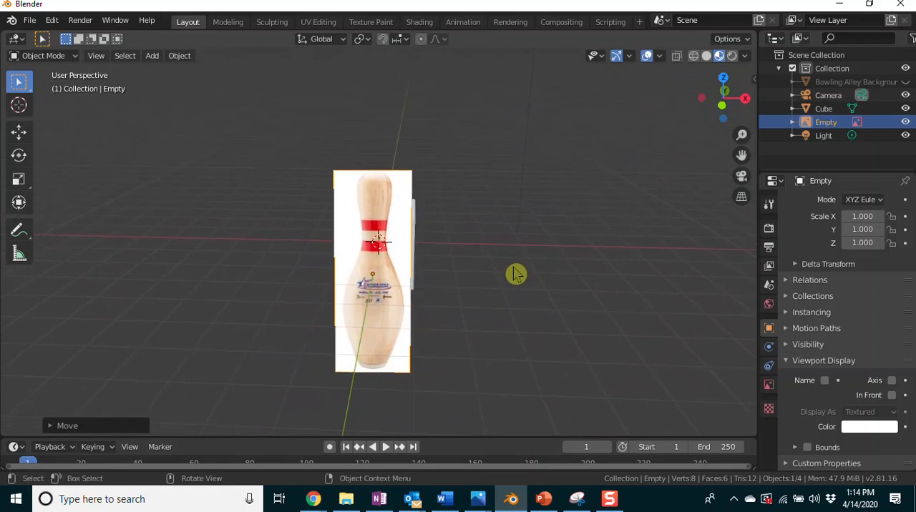
{"action": "key", "text": "Delete"}
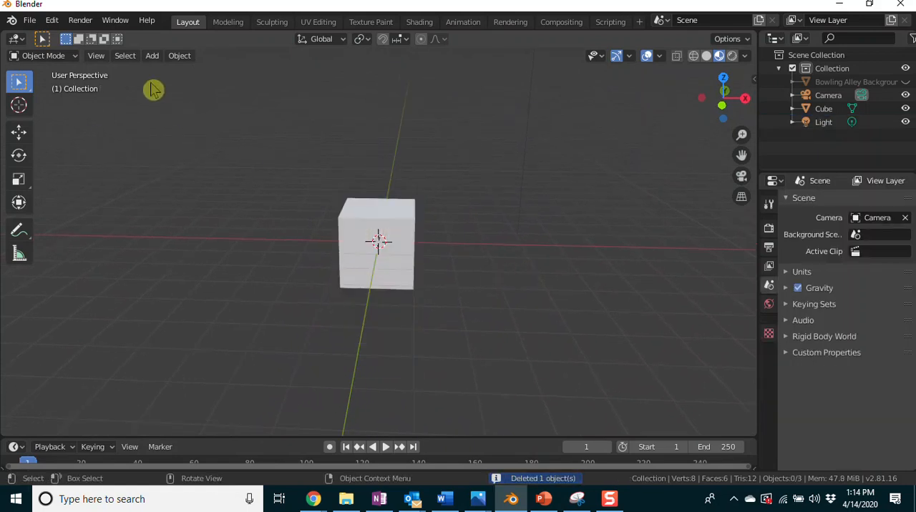
Switch to the front orthographic view and load Pin Reference Image.jpg as a reference image aligned to it.
{"action": "key", "text": "KP_1"}
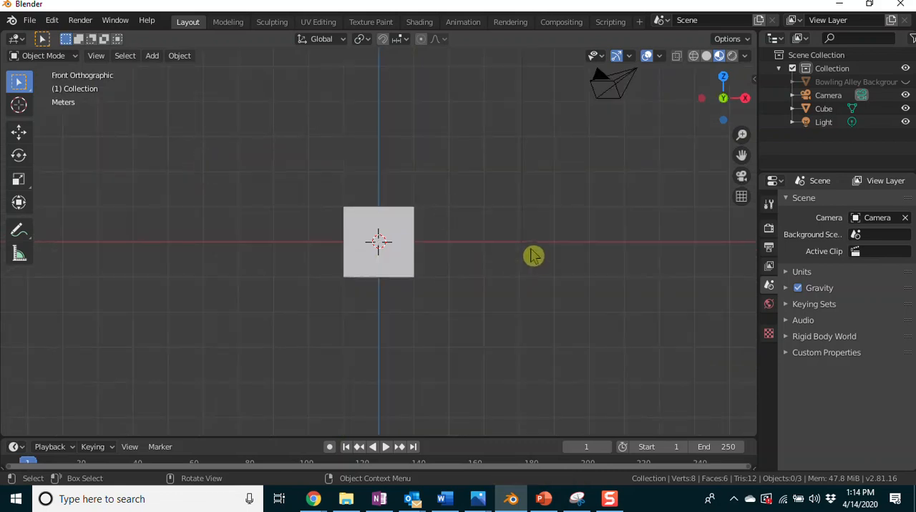
{"action": "scroll", "coordinate": [533, 256], "scroll_direction": "up", "scroll_amount": 3}
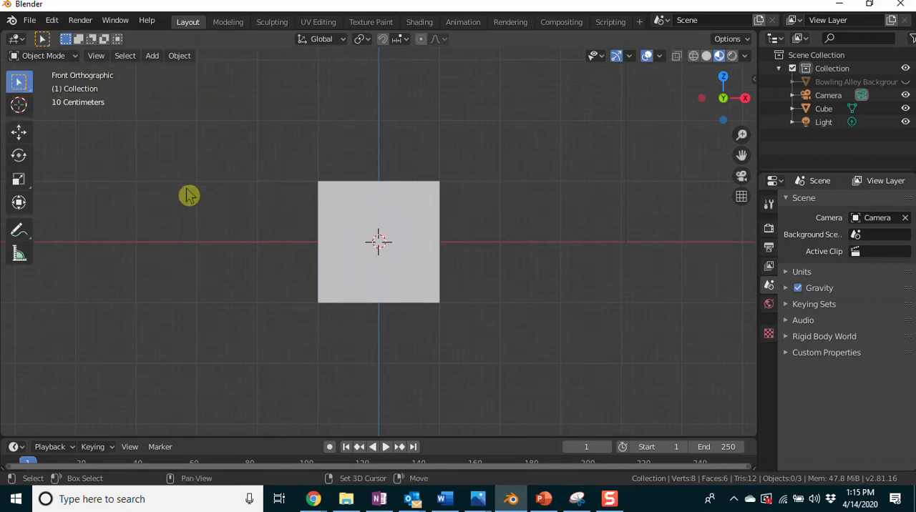
{"action": "key", "text": "shift+a"}
{"action": "left_click", "coordinate": [233, 188]}
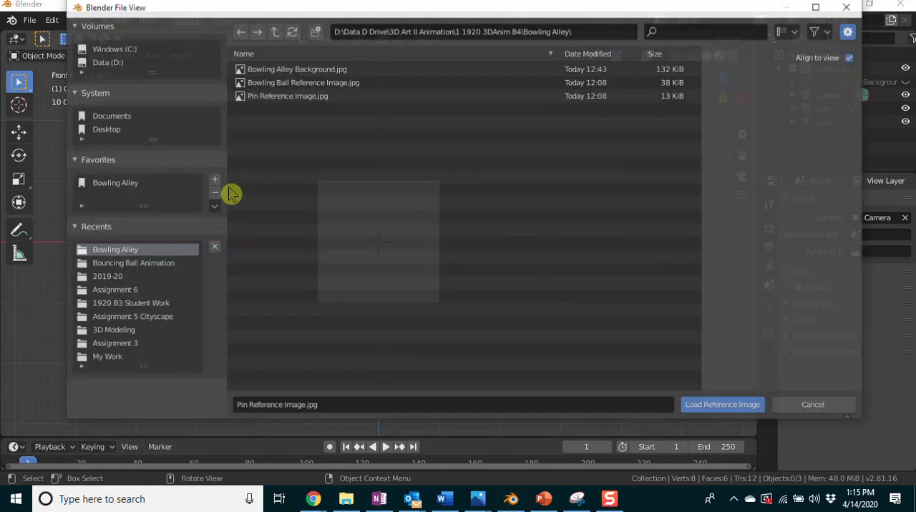
{"action": "left_click", "coordinate": [301, 100]}
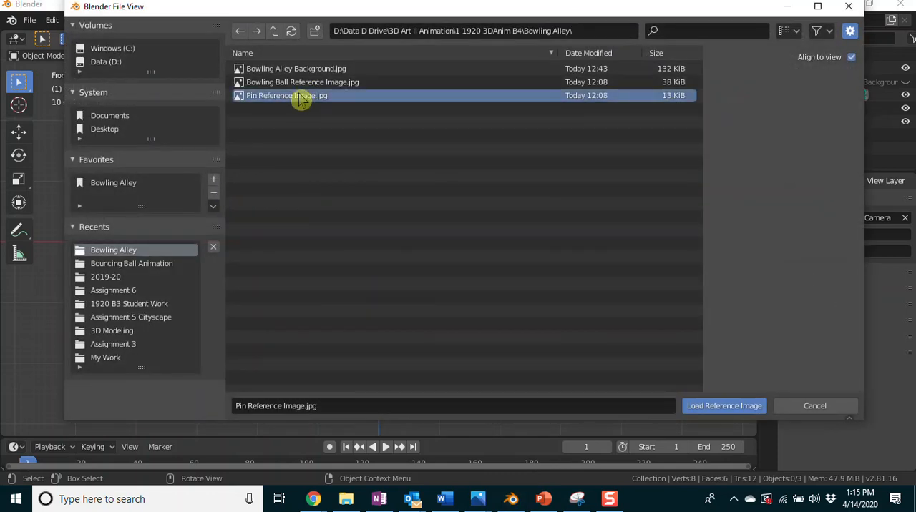
{"action": "left_click", "coordinate": [729, 406]}
Enable In Front in the pin reference image's viewport display so that it is drawn over the cube.
{"action": "middle_click_drag", "start_coordinate": [649, 286], "coordinate": [651, 308]}
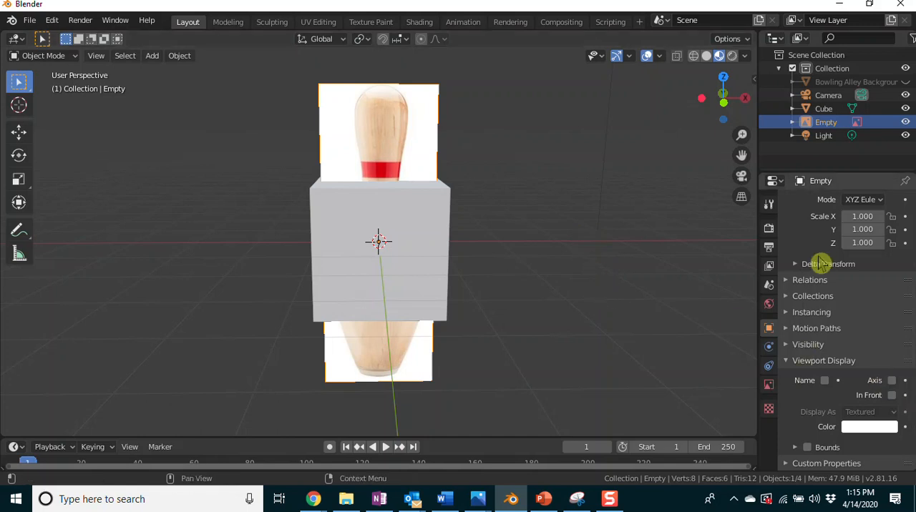
{"action": "left_click", "coordinate": [794, 361]}
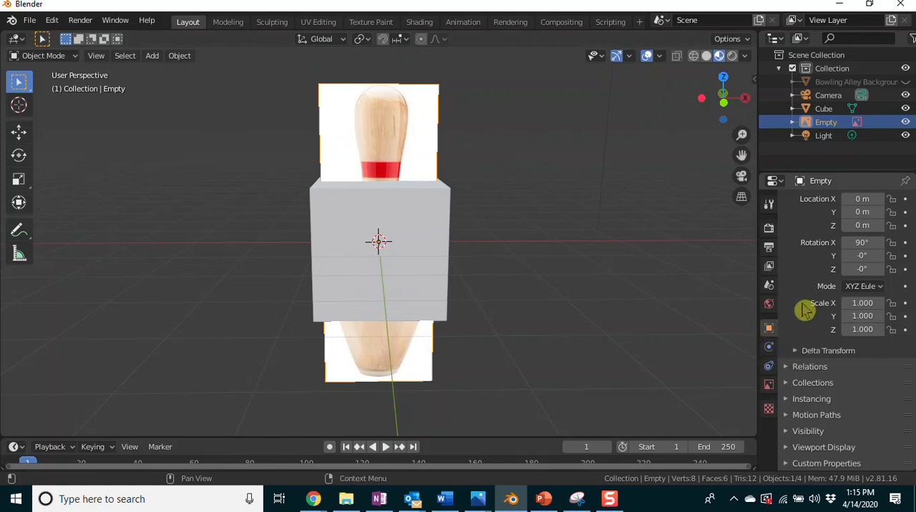
{"action": "left_click", "coordinate": [791, 450]}
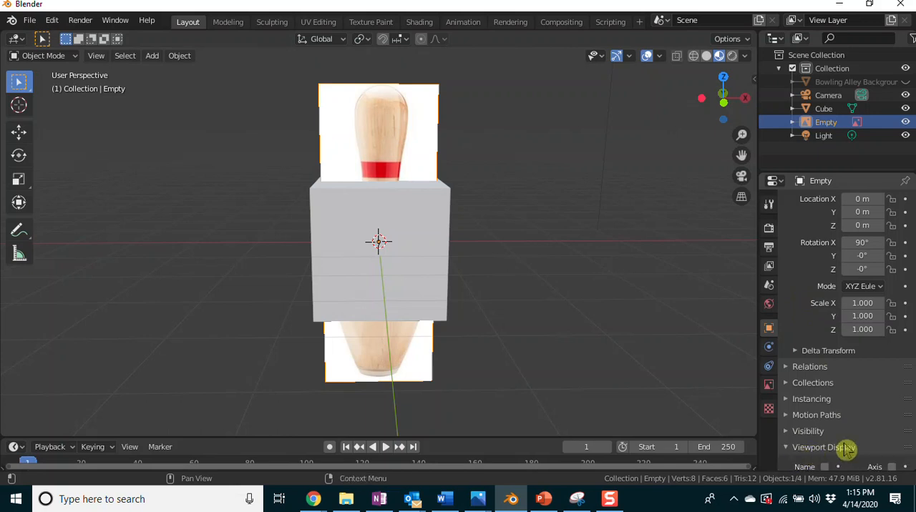
{"action": "scroll", "coordinate": [848, 375], "scroll_direction": "down", "scroll_amount": 3}
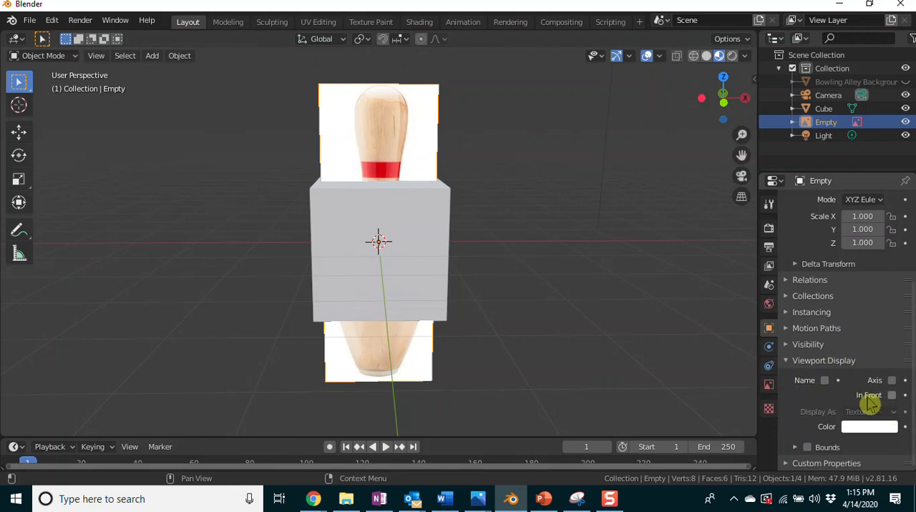
{"action": "left_click", "coordinate": [892, 396]}
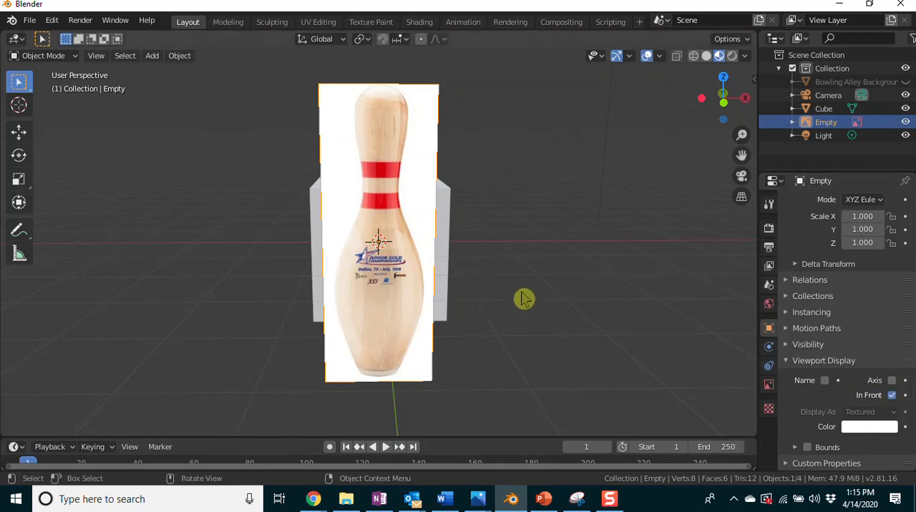
In the front orthographic view, shrink the pin reference image from its upper-right corner to a size of about 4.3 m.
{"action": "key", "text": "KP_1"}
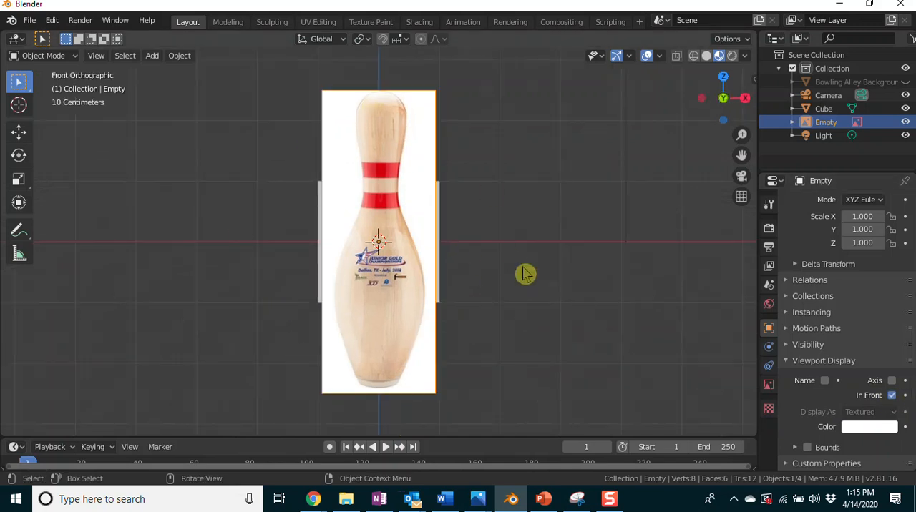
{"action": "key", "text": "ctrl+KP_1"}
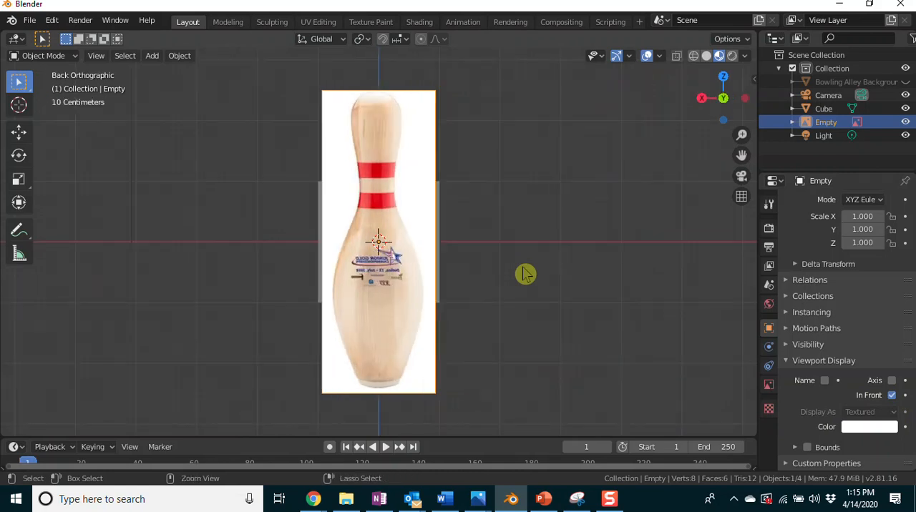
{"action": "key", "text": "KP_1"}
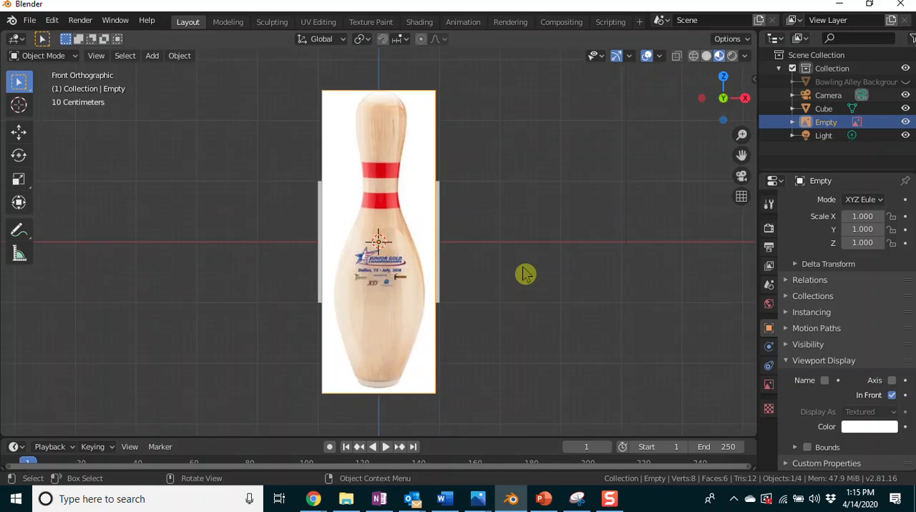
{"action": "key", "text": "ctrl+KP_1"}
{"action": "key", "text": "KP_1"}
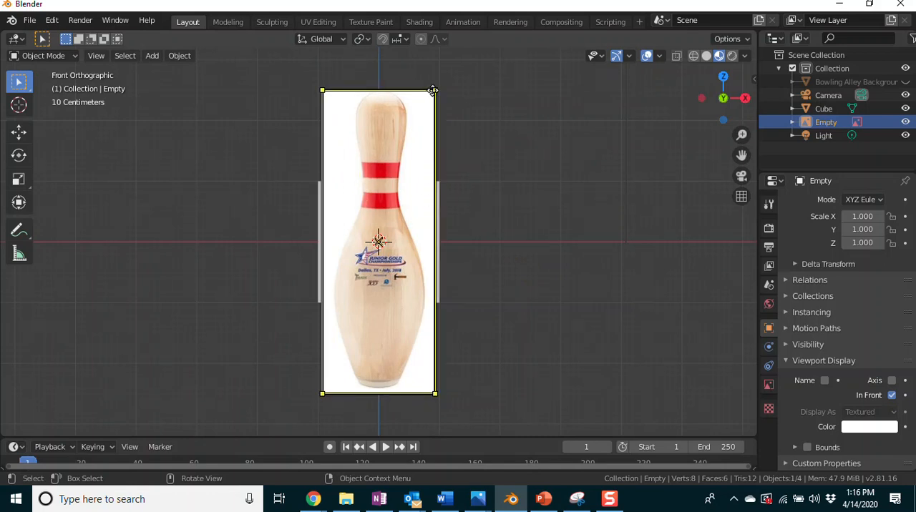
{"action": "left_click_drag", "start_coordinate": [437, 88], "coordinate": [417, 132]}
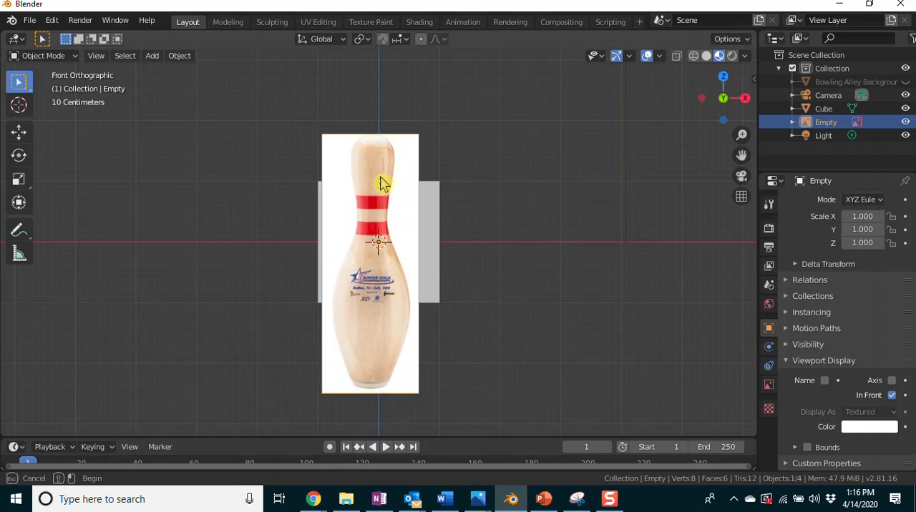
{"action": "left_click", "coordinate": [392, 197], "text": "shift"}
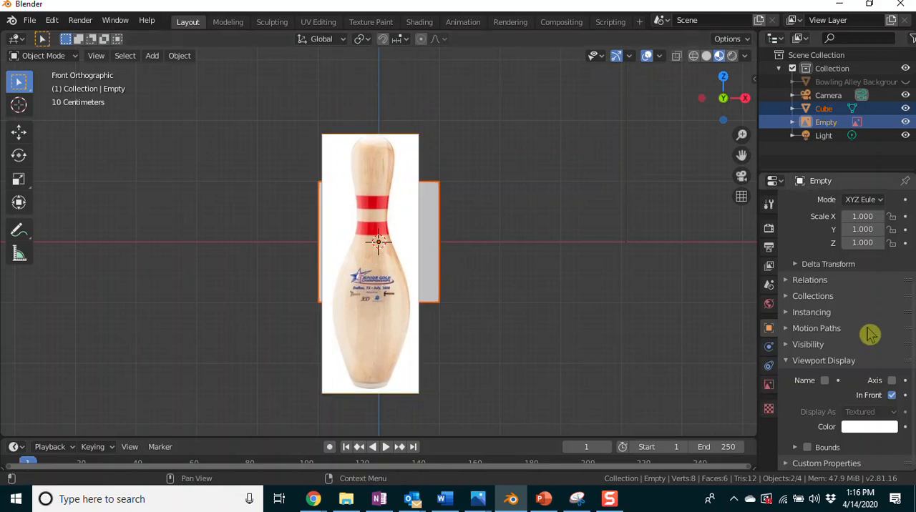
Enable Use Alpha for the pin reference image and set its transparency to about 0.573.
{"action": "left_click", "coordinate": [769, 386]}
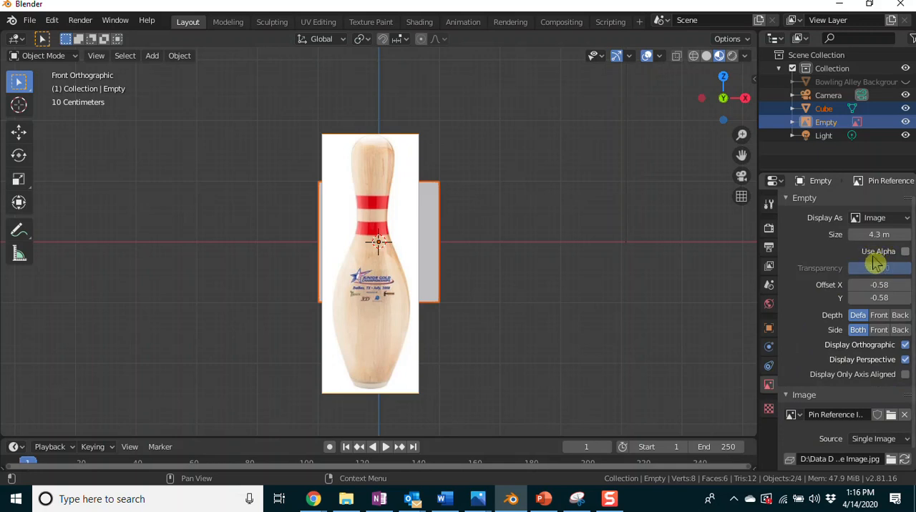
{"action": "left_click", "coordinate": [905, 253]}
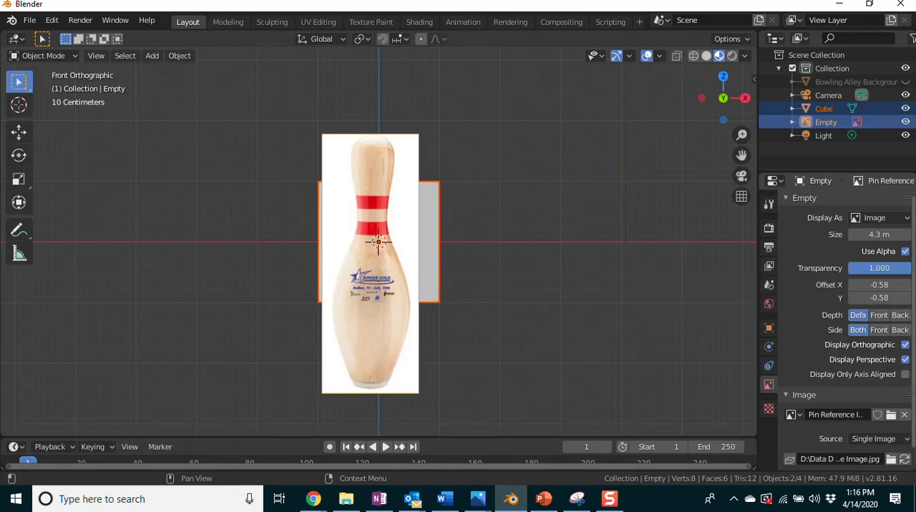
{"action": "left_click_drag", "start_coordinate": [907, 269], "coordinate": [885, 268]}
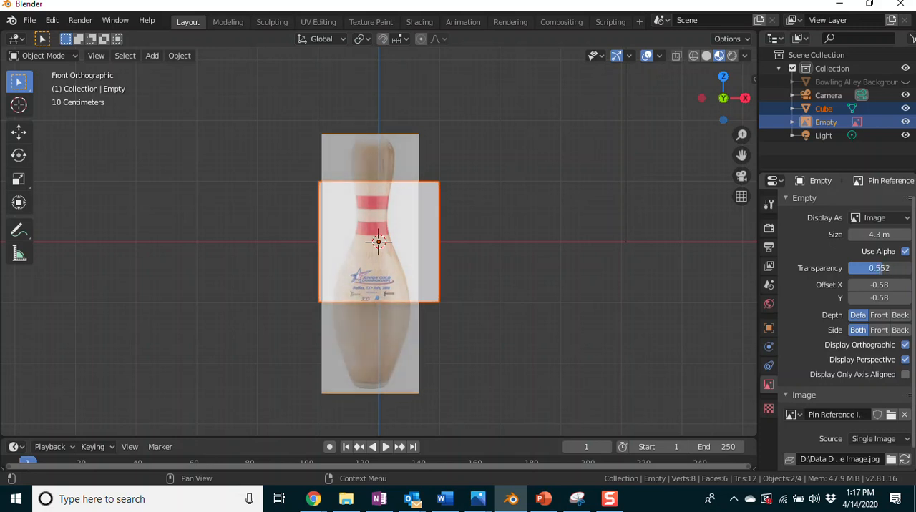
{"action": "left_click", "coordinate": [317, 286]}
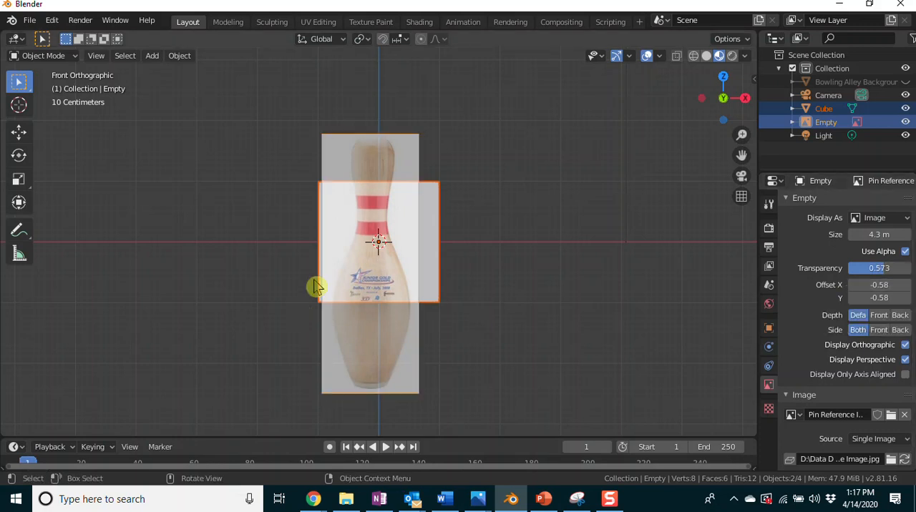
{"action": "left_click", "coordinate": [544, 285]}
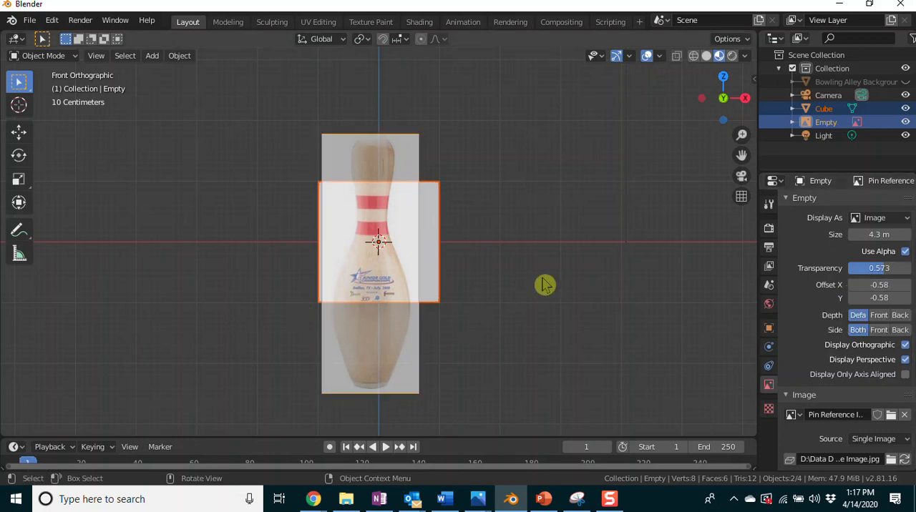